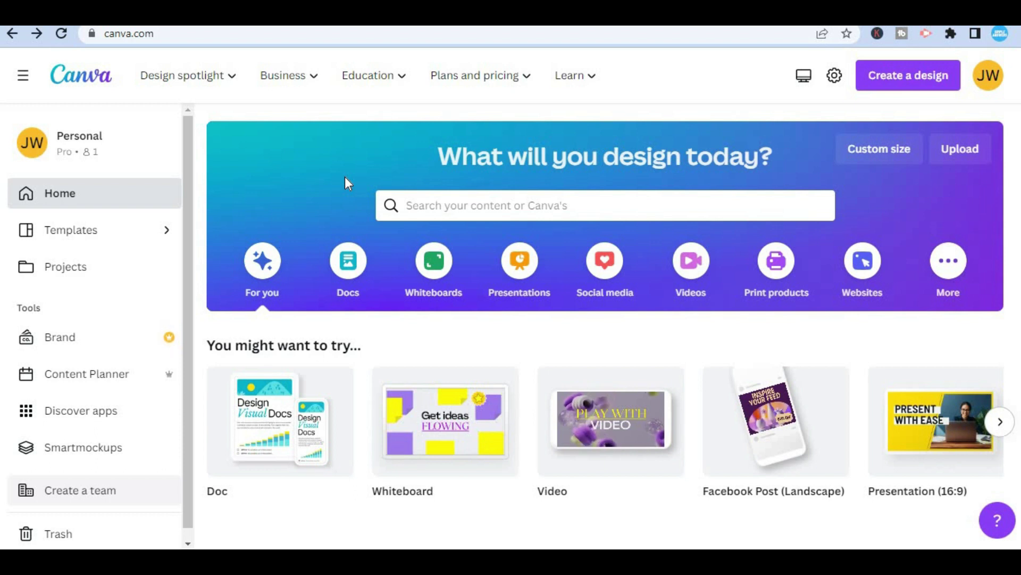
# Search for 'business card' to bring up the Business Card templates.
pyautogui.click(466, 211)
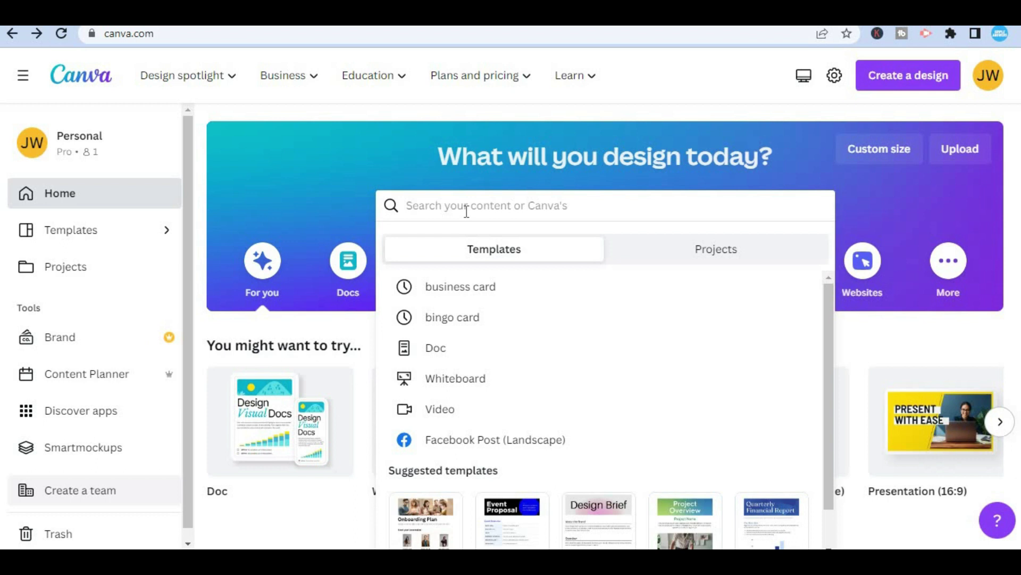
pyautogui.click(463, 291)
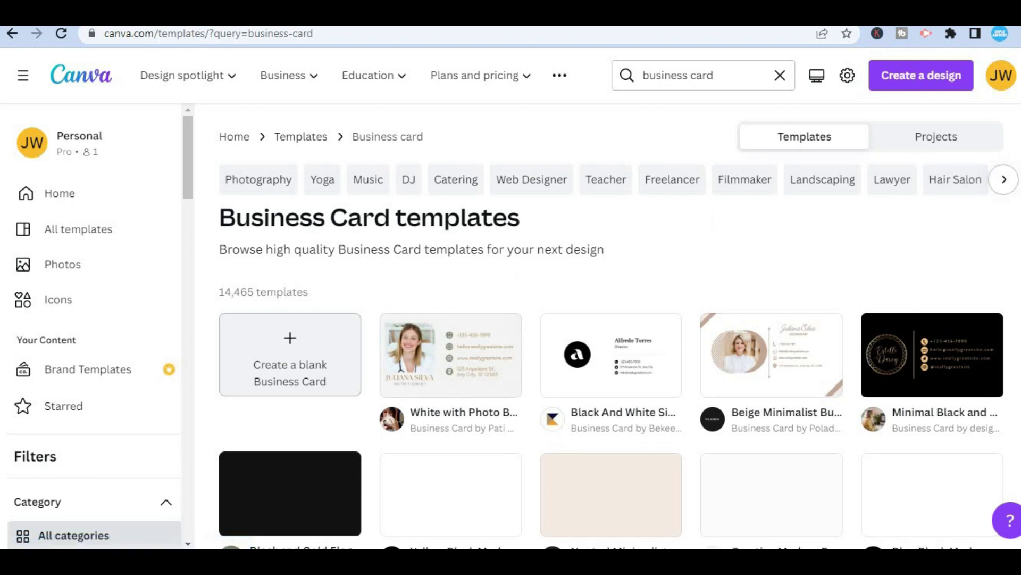
pyautogui.scroll(-1, 619, 328)
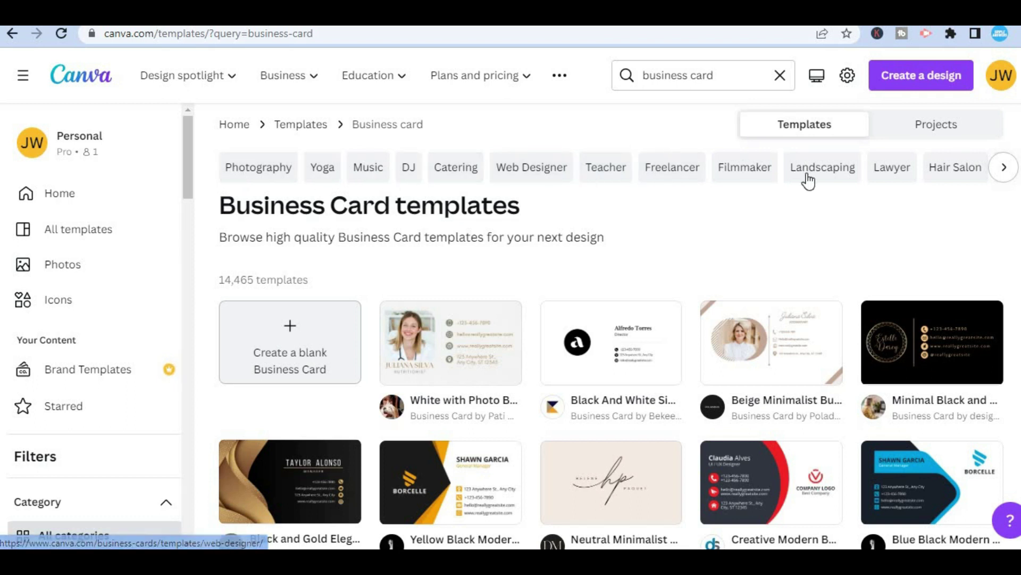
pyautogui.click(1004, 169)
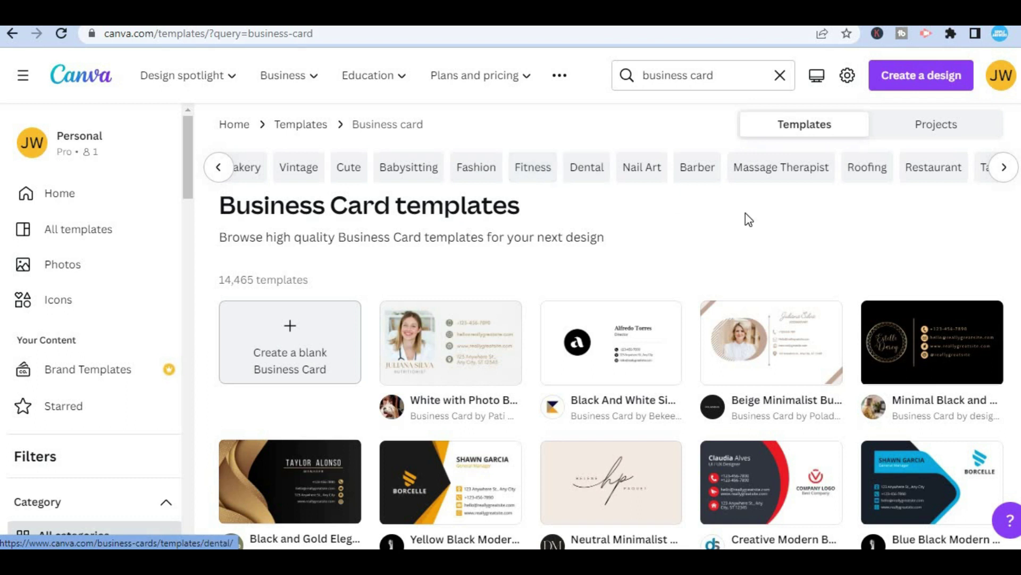
pyautogui.scroll(-2, 747, 218)
pyautogui.scroll(-3, 612, 325)
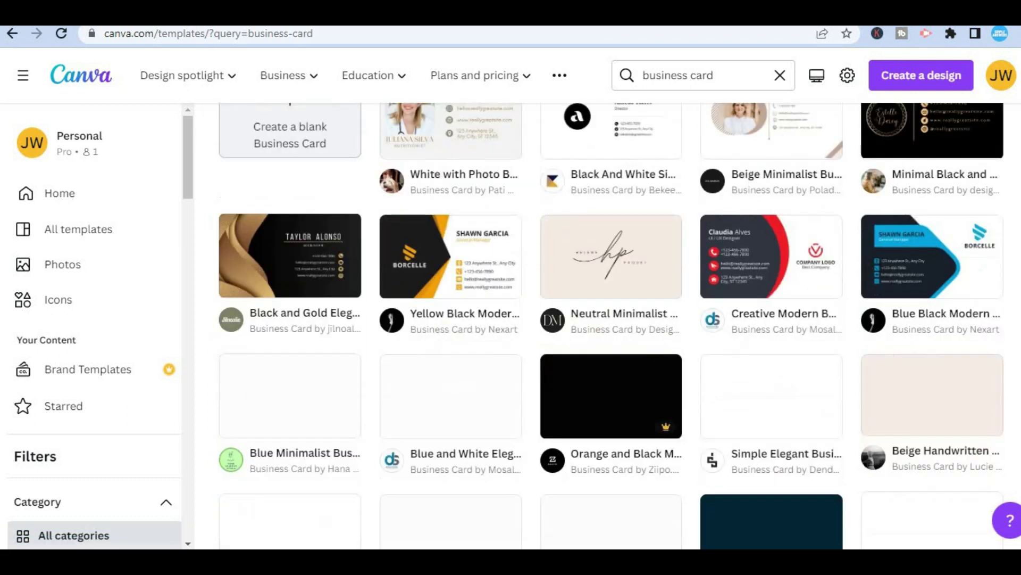
pyautogui.scroll(2, 611, 324)
pyautogui.scroll(1, 612, 325)
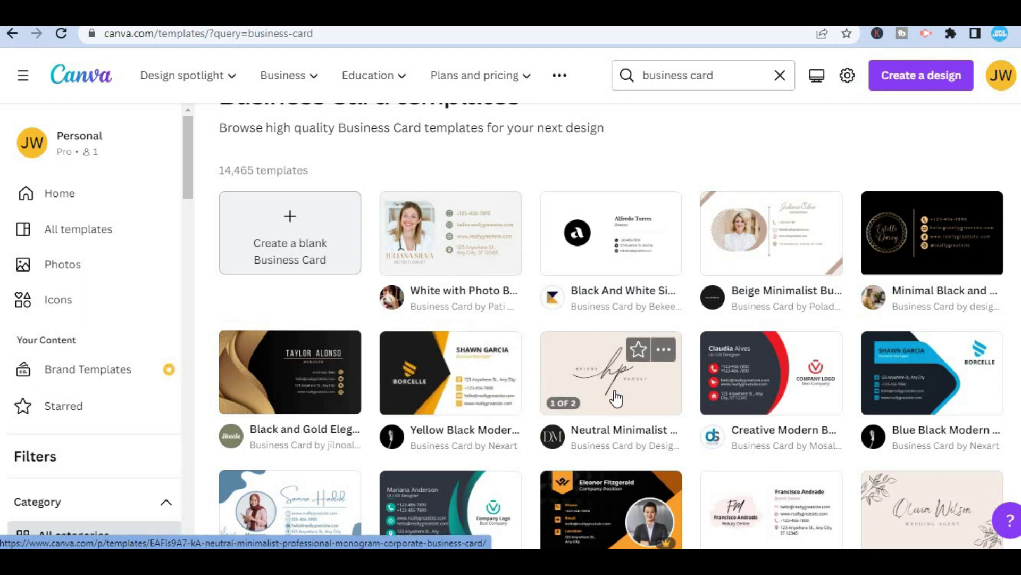
# Customize the Yellow Black Modern Business Card template as a new design.
pyautogui.click(431, 391)
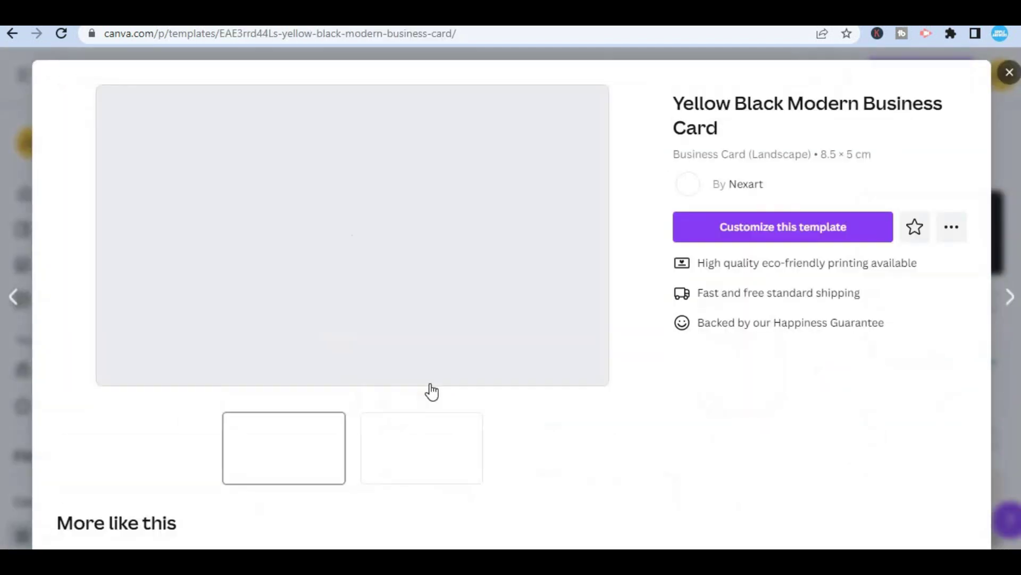
pyautogui.click(730, 229)
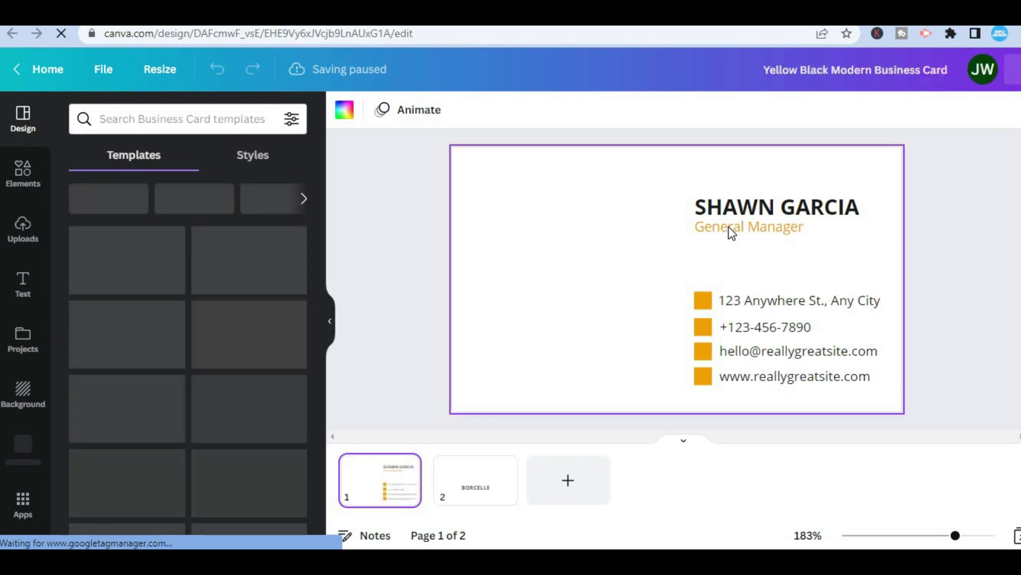
# Replace the card front's placeholder name with 'SIMPLE ANSWERS'.
pyautogui.click(768, 212)
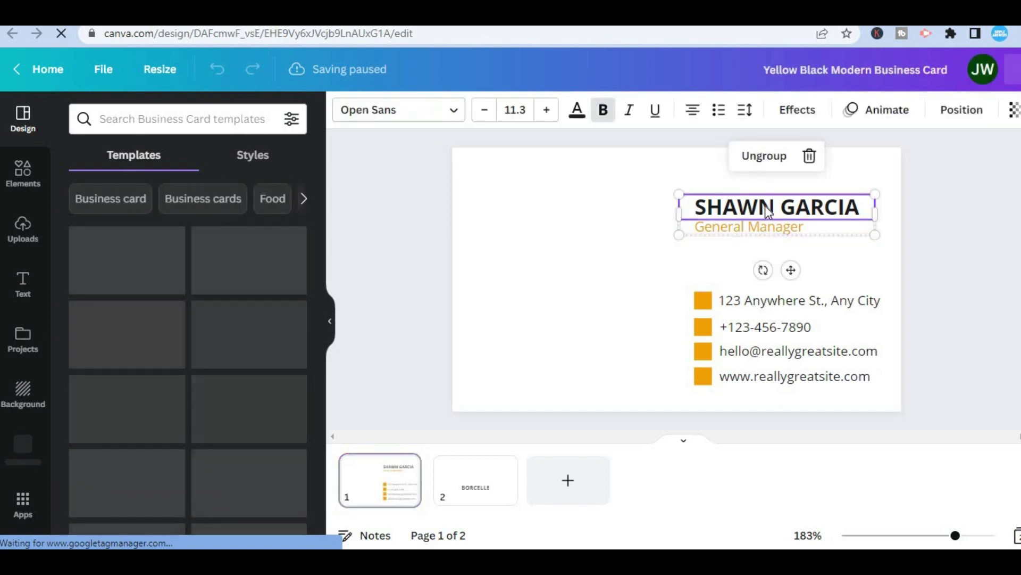
pyautogui.doubleClick(867, 207)
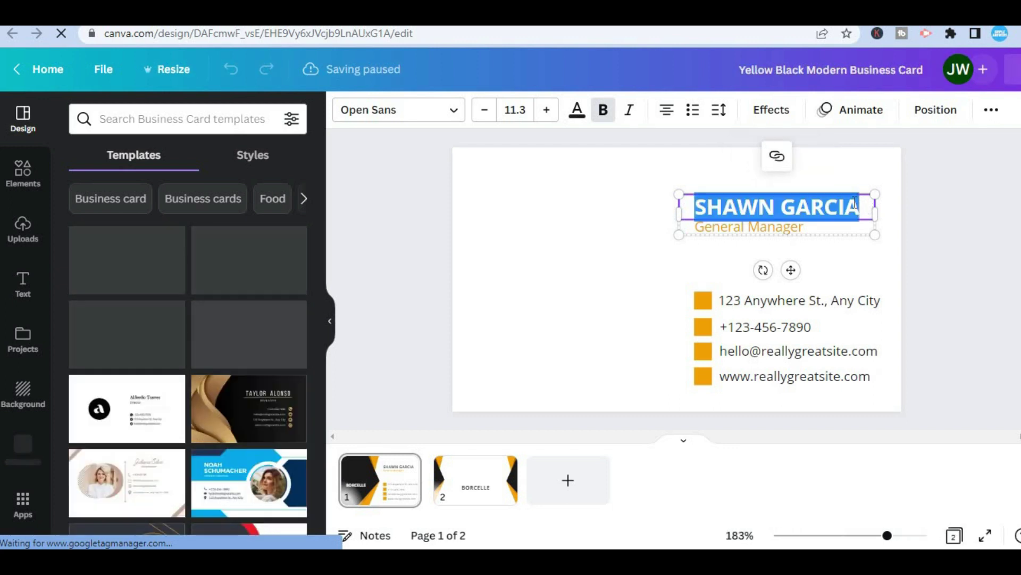
pyautogui.write('S')
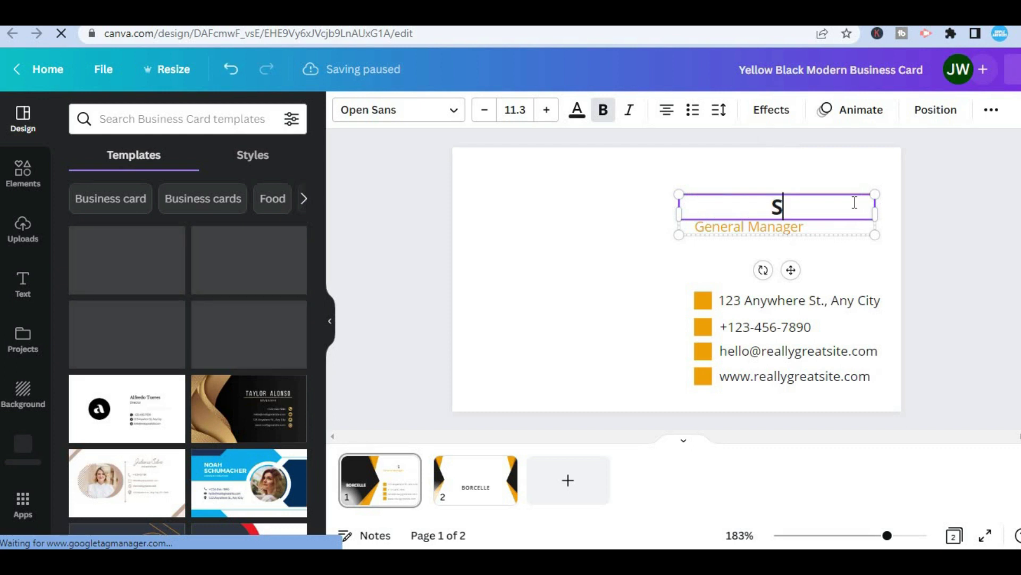
pyautogui.write('IM')
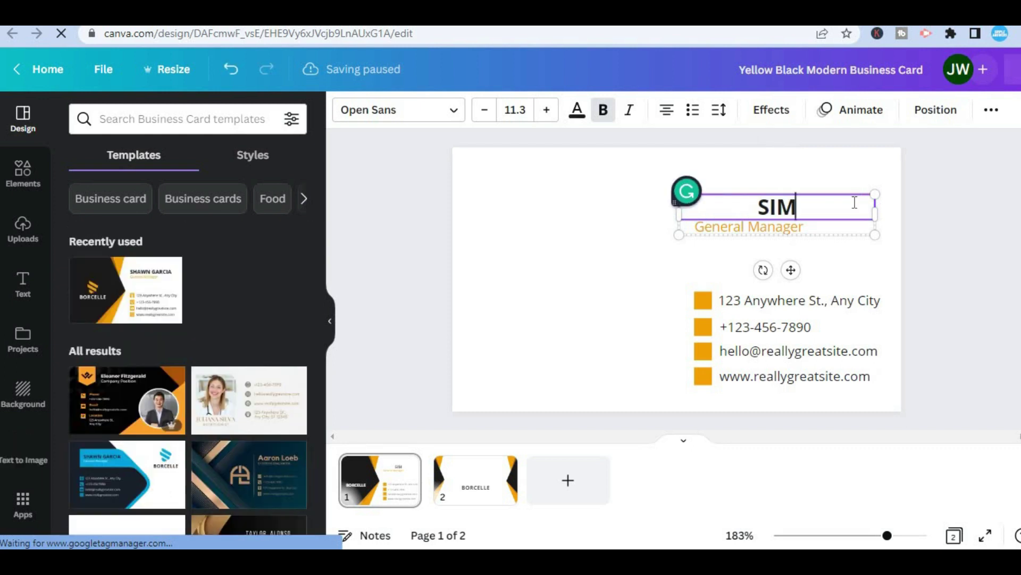
pyautogui.write('PLE ANSW')
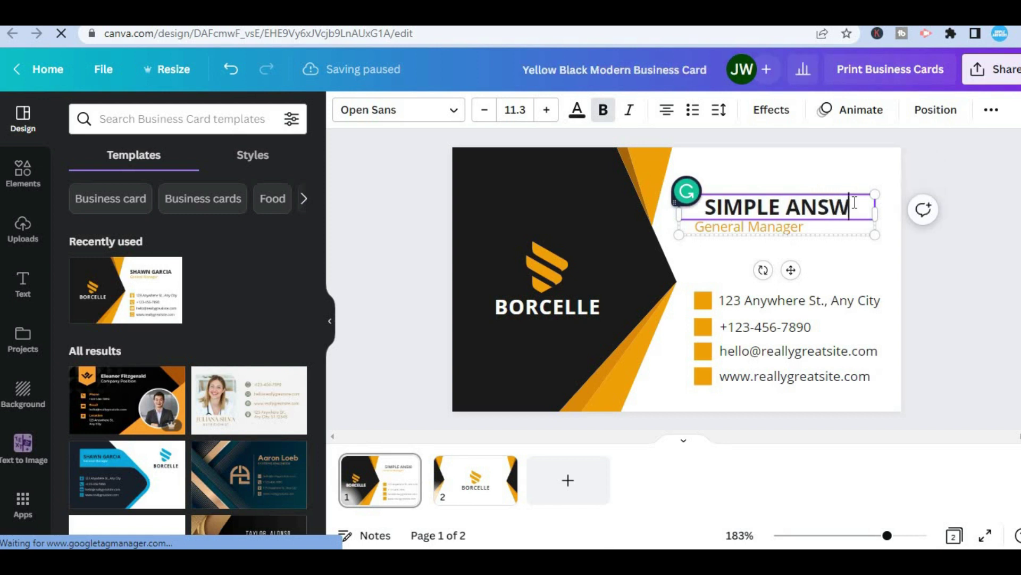
pyautogui.write('ERS')
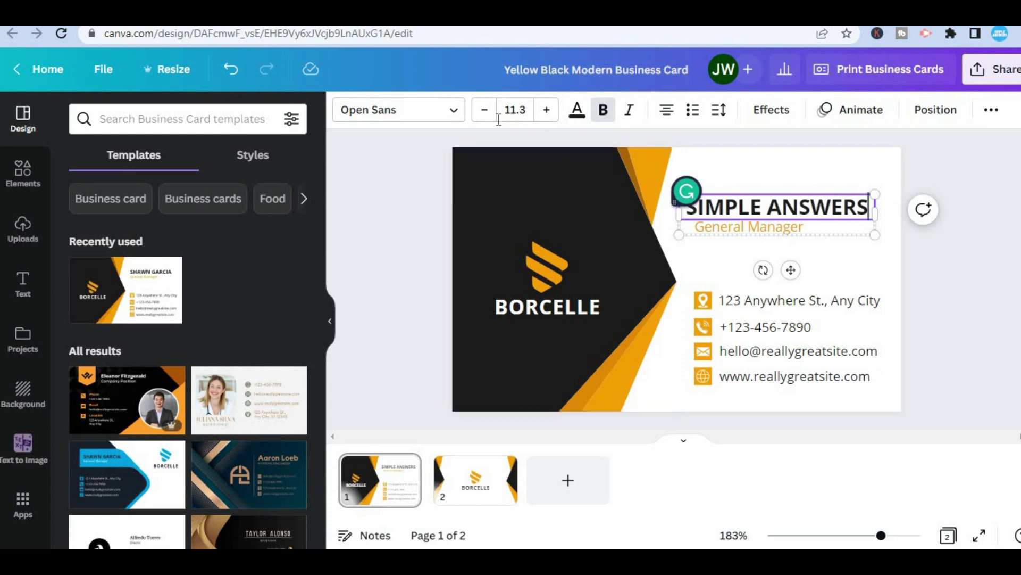
# Change the SIMPLE ANSWERS font from Open Sans to Roboto, after briefly trying Gliker.
pyautogui.click(402, 111)
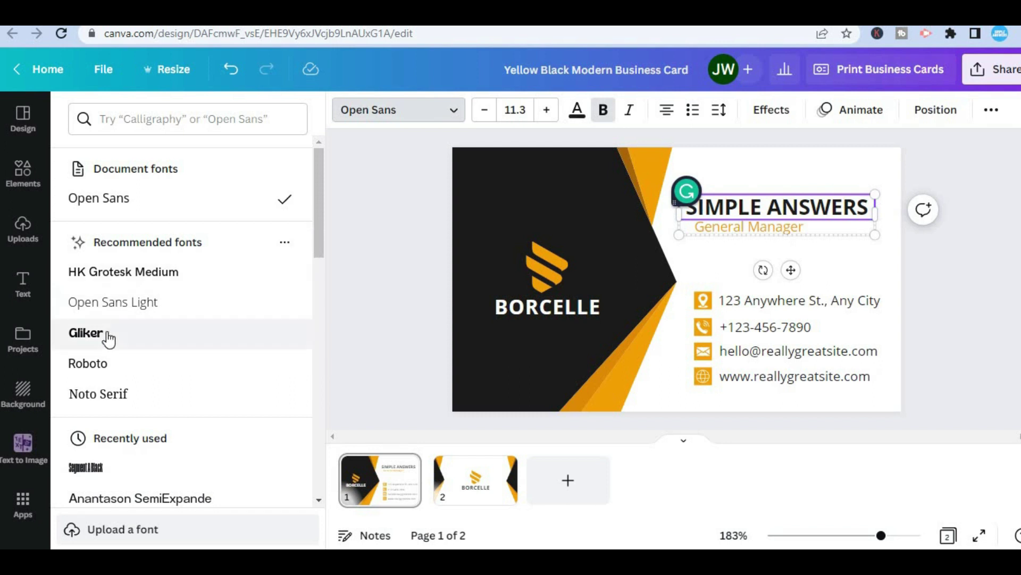
pyautogui.click(88, 333)
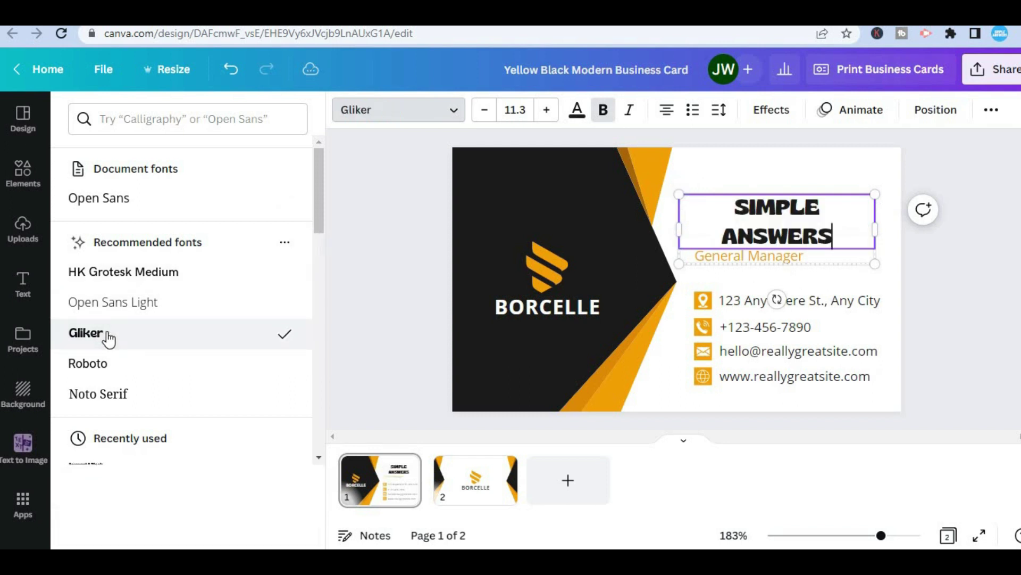
pyautogui.click(134, 379)
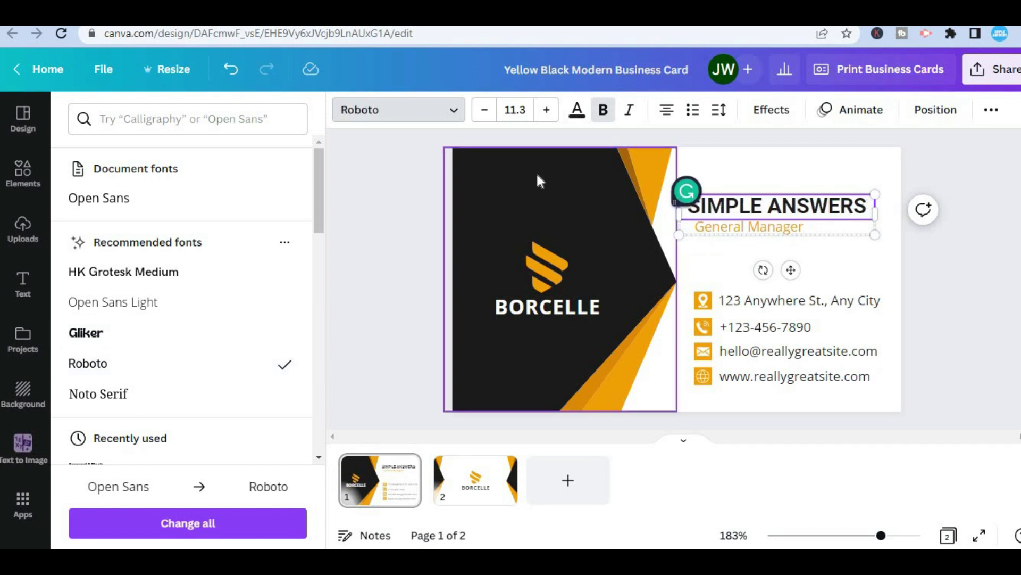
pyautogui.click(516, 111)
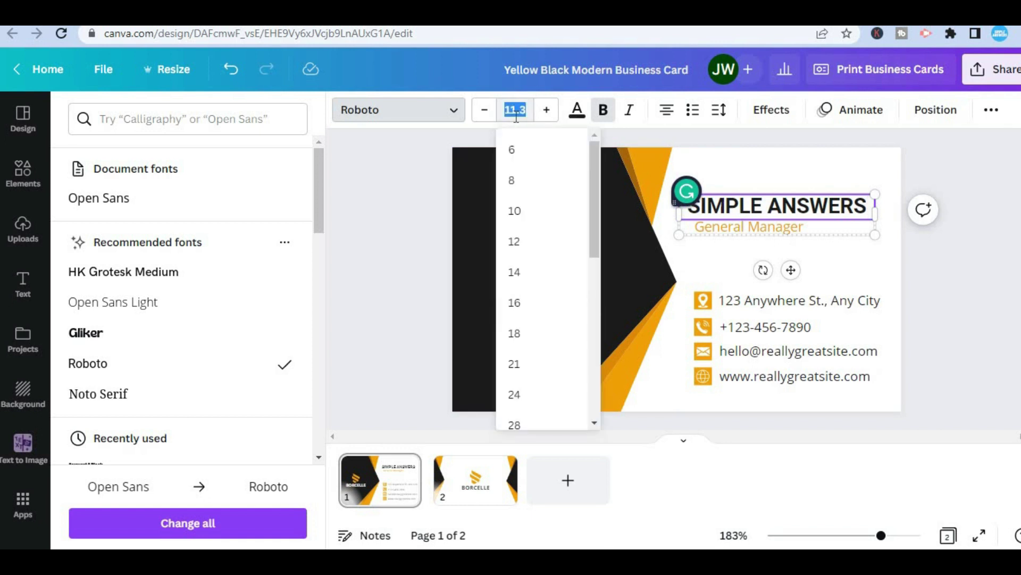
# Color the whole SIMPLE ANSWERS heading with the Violet default swatch.
pyautogui.click(578, 110)
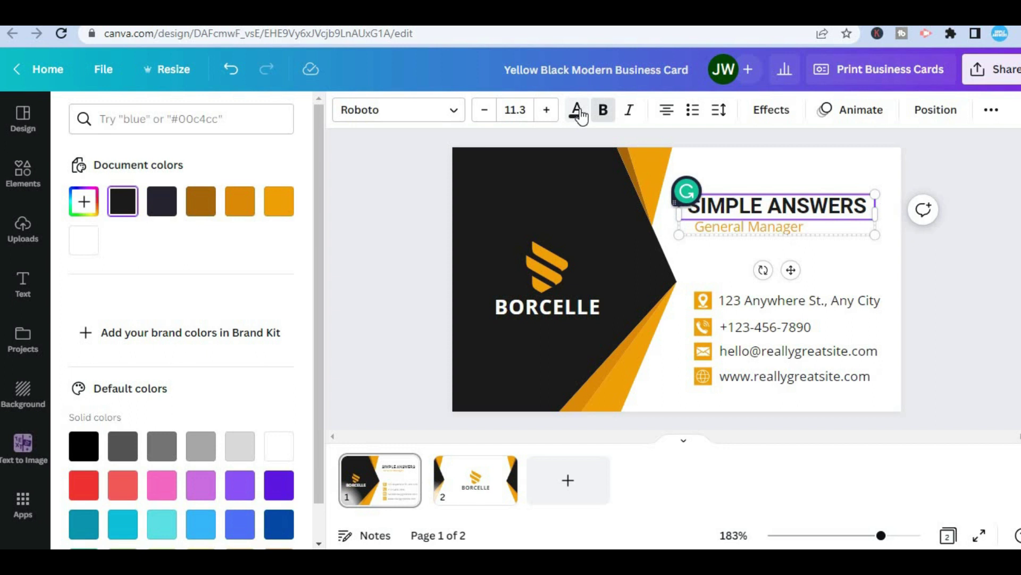
pyautogui.click(279, 524)
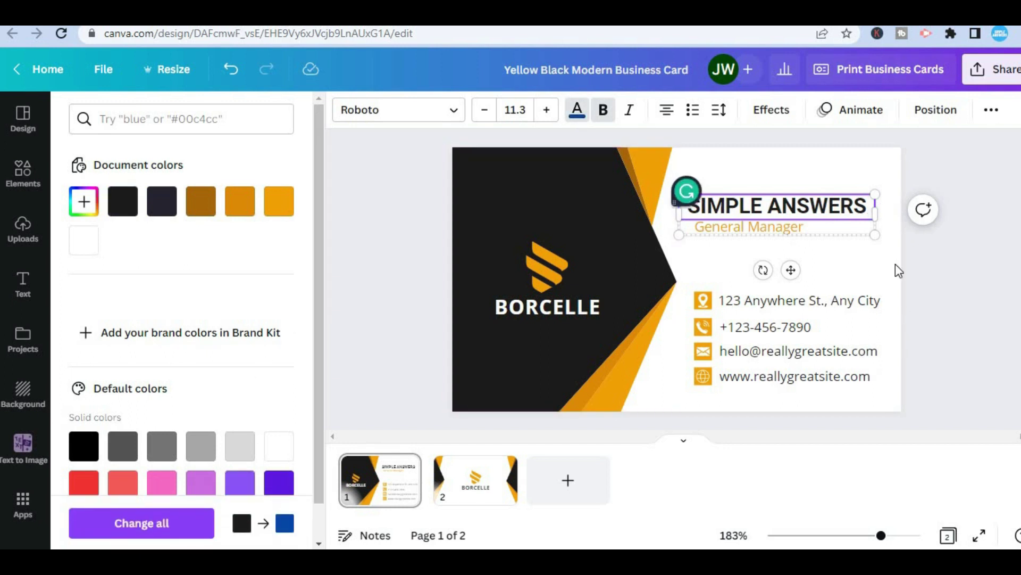
pyautogui.moveTo(868, 204); pyautogui.dragTo(685, 208)
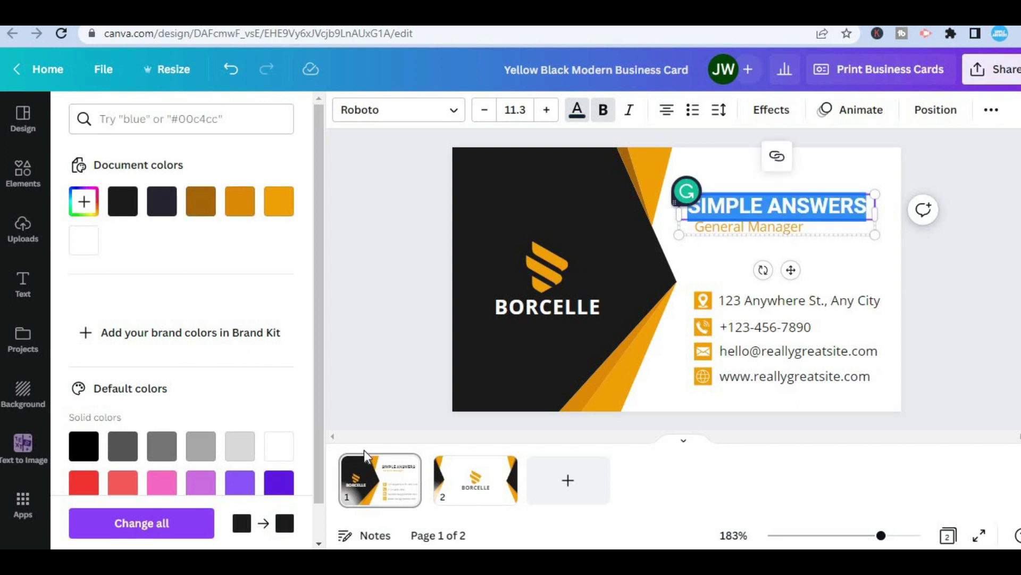
pyautogui.click(277, 482)
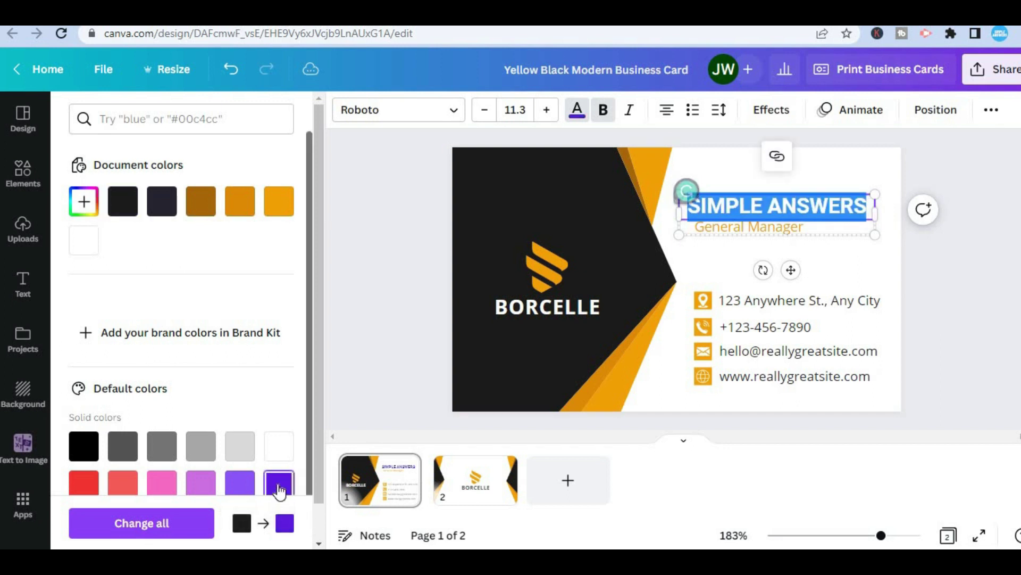
pyautogui.click(812, 202)
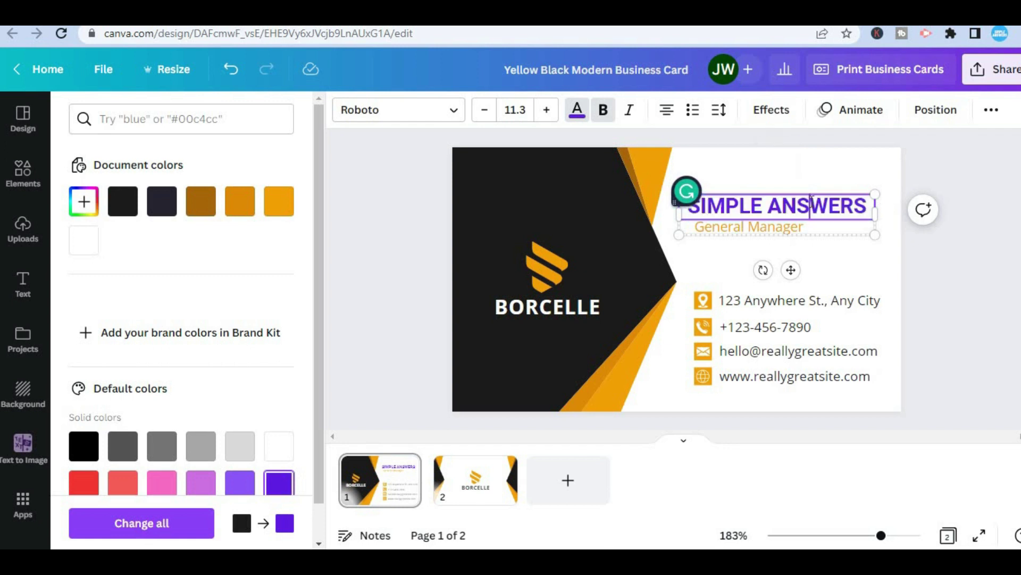
pyautogui.click(810, 230)
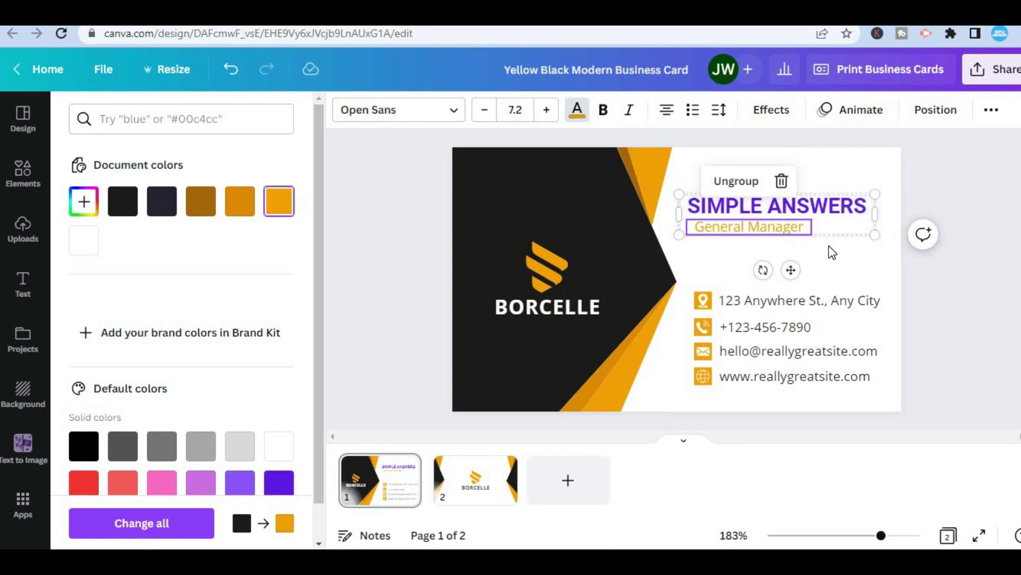
pyautogui.click(765, 309)
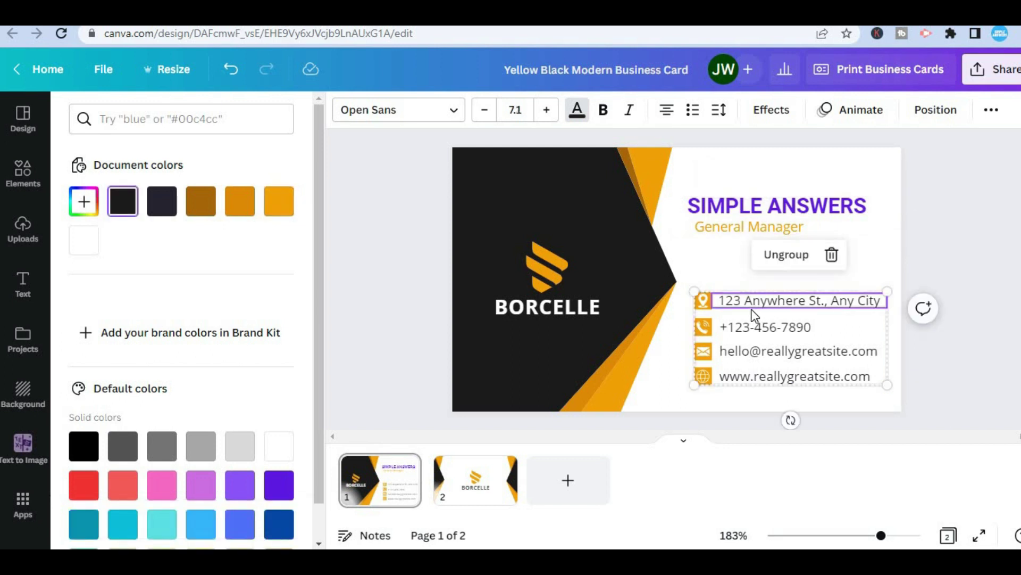
pyautogui.doubleClick(726, 311)
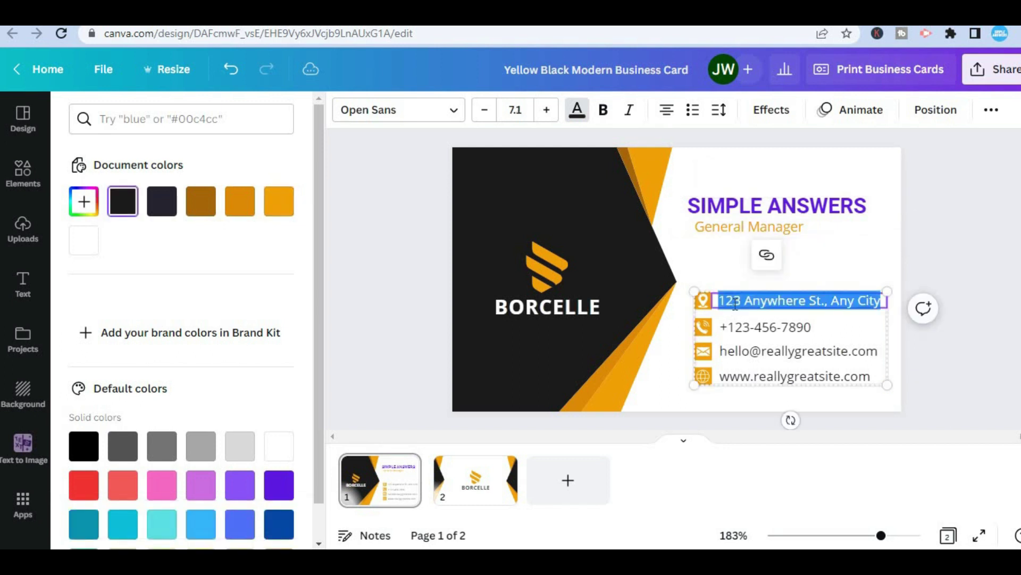
pyautogui.click(758, 330)
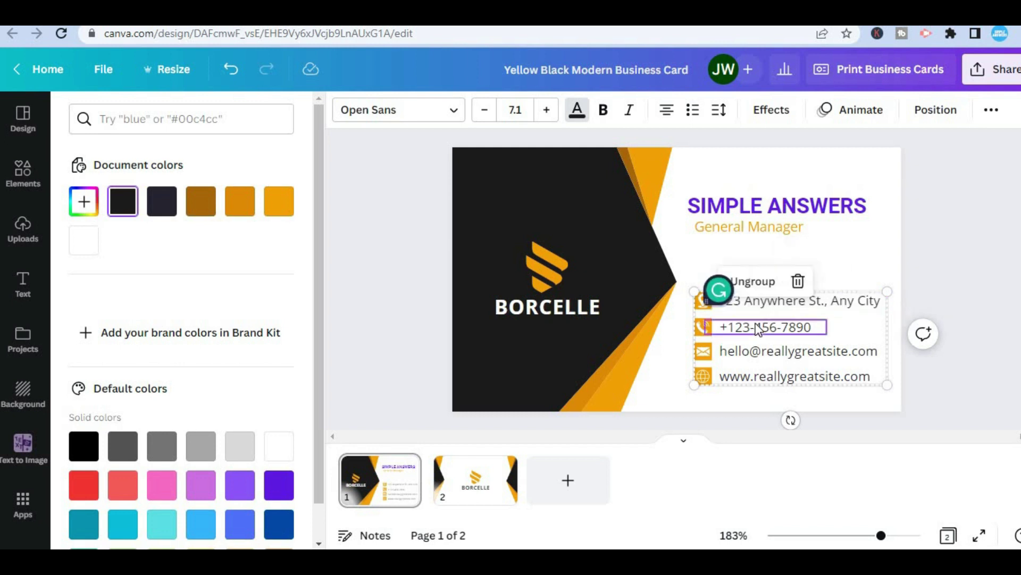
pyautogui.click(759, 349)
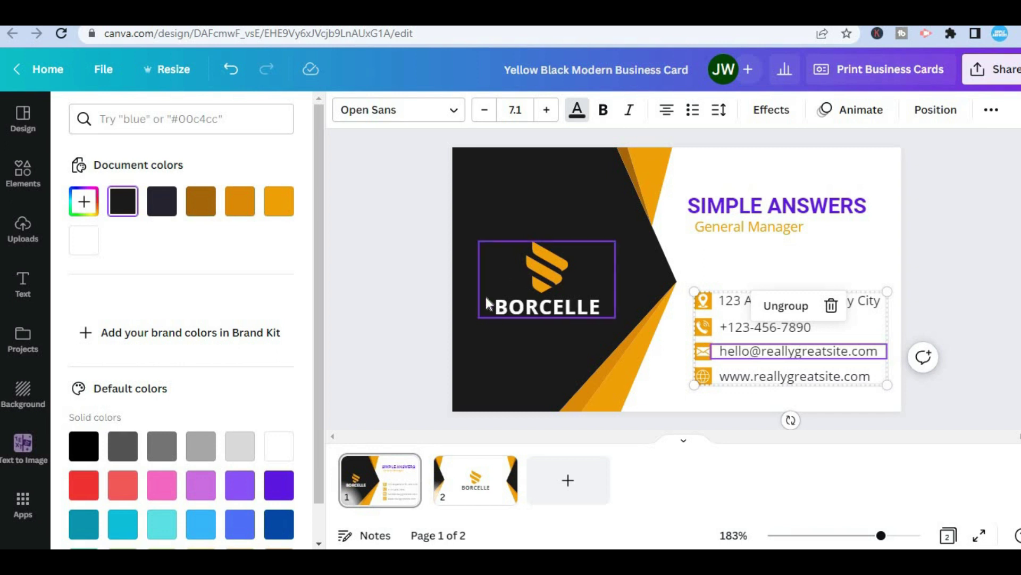
pyautogui.click(521, 280)
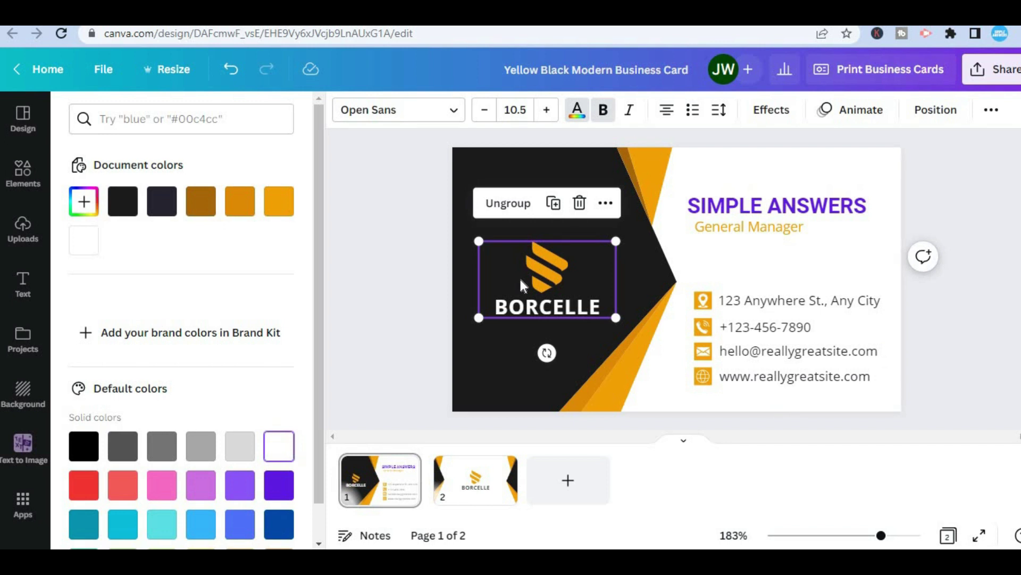
# Delete the BORCELLE logo and browse the Elements library down to Frames.
pyautogui.click(580, 205)
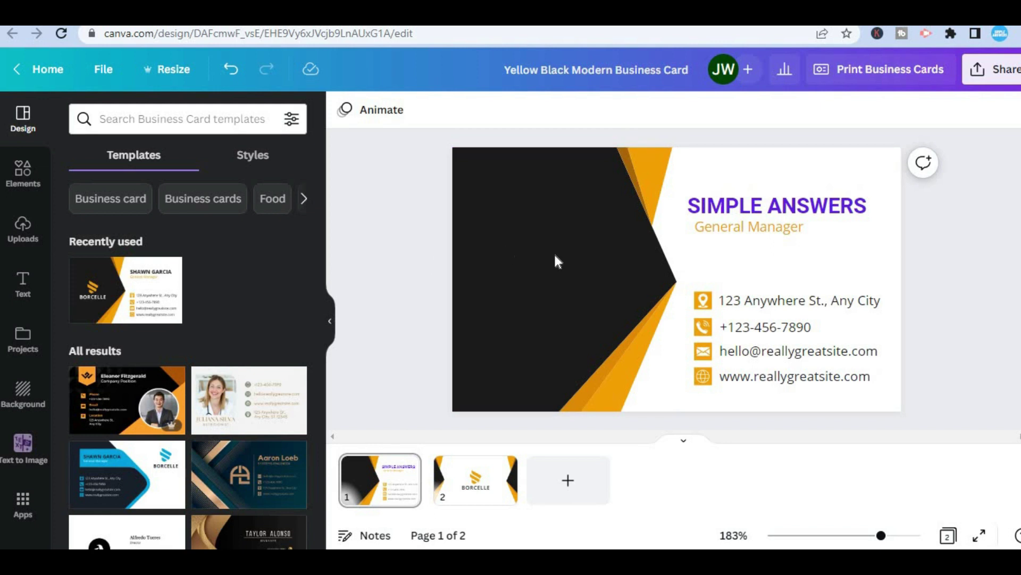
pyautogui.click(24, 181)
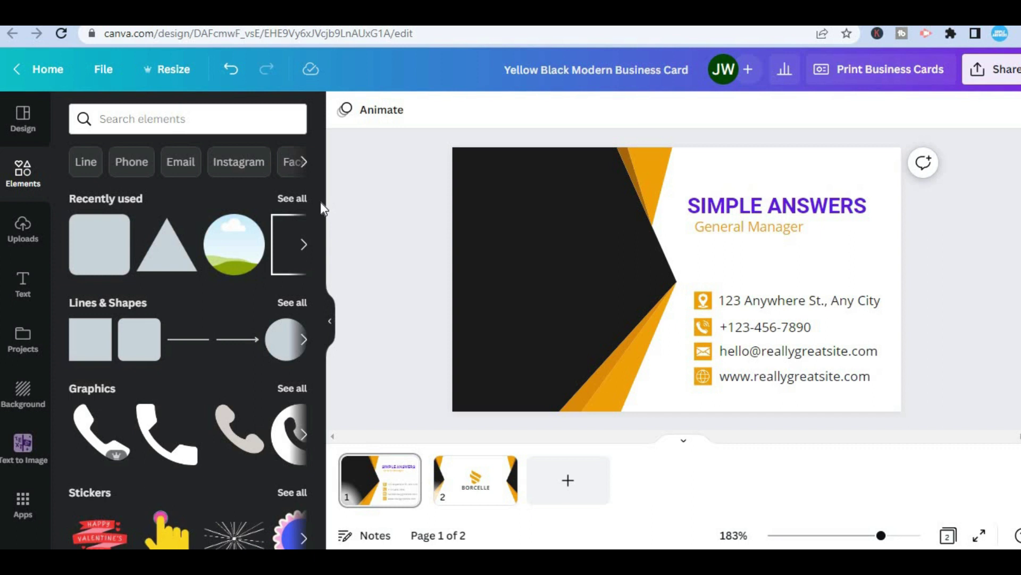
pyautogui.scroll(-1, 317, 234)
pyautogui.moveTo(317, 235); pyautogui.dragTo(317, 181)
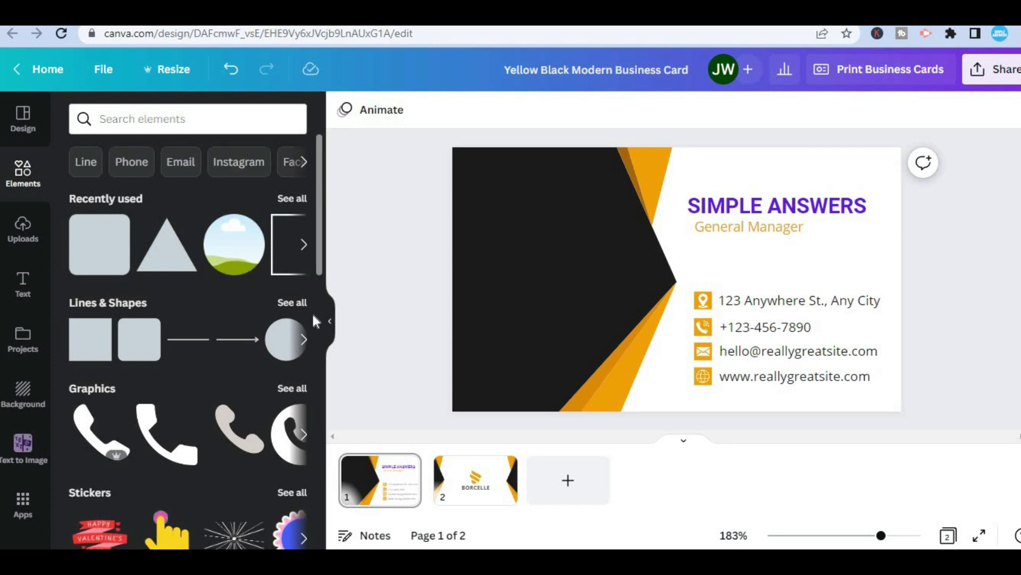
pyautogui.scroll(-2, 310, 346)
pyautogui.scroll(-7, 314, 346)
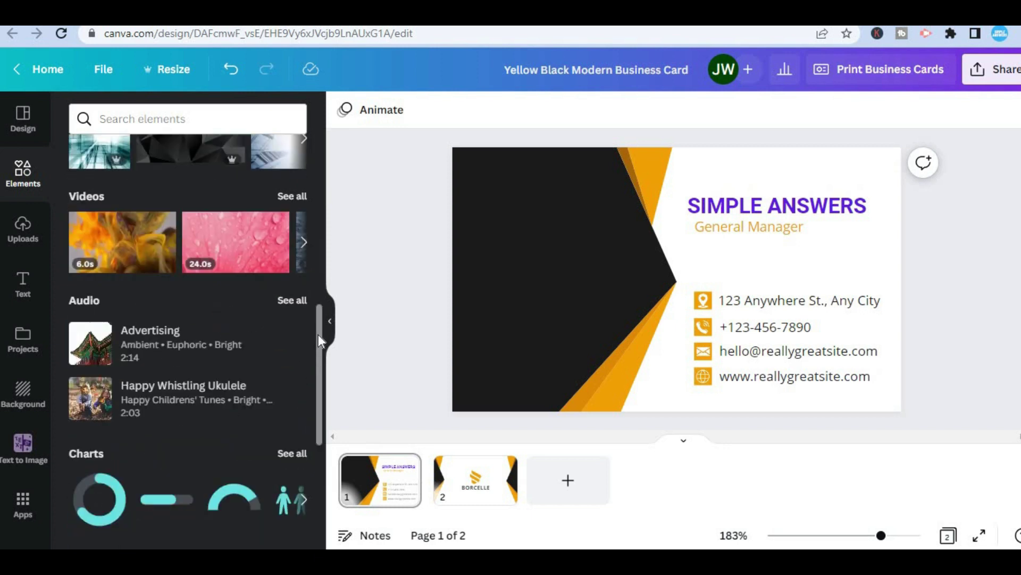
pyautogui.scroll(-5, 312, 390)
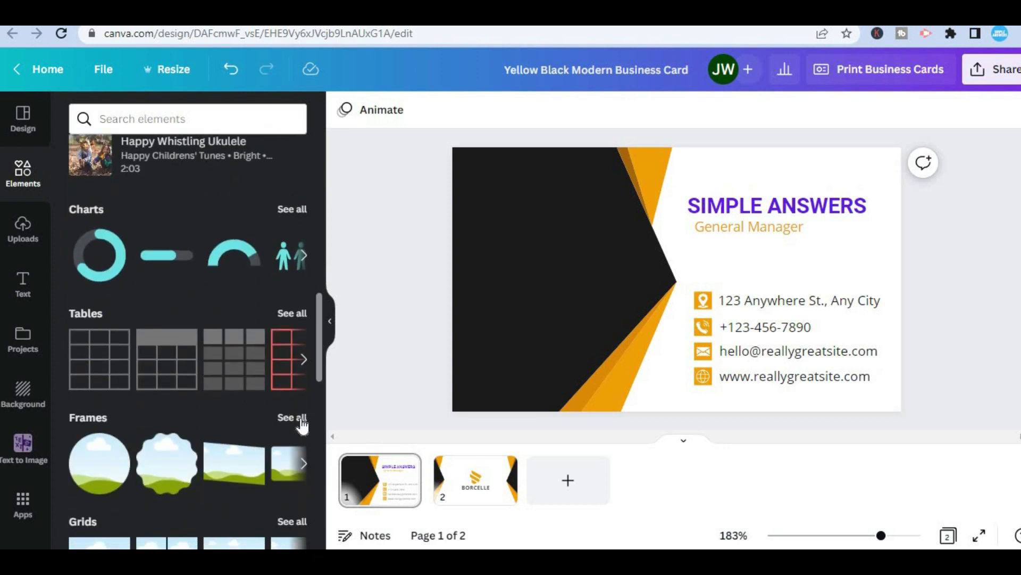
# Drag a circle frame from all Frames onto the card's black half.
pyautogui.click(295, 418)
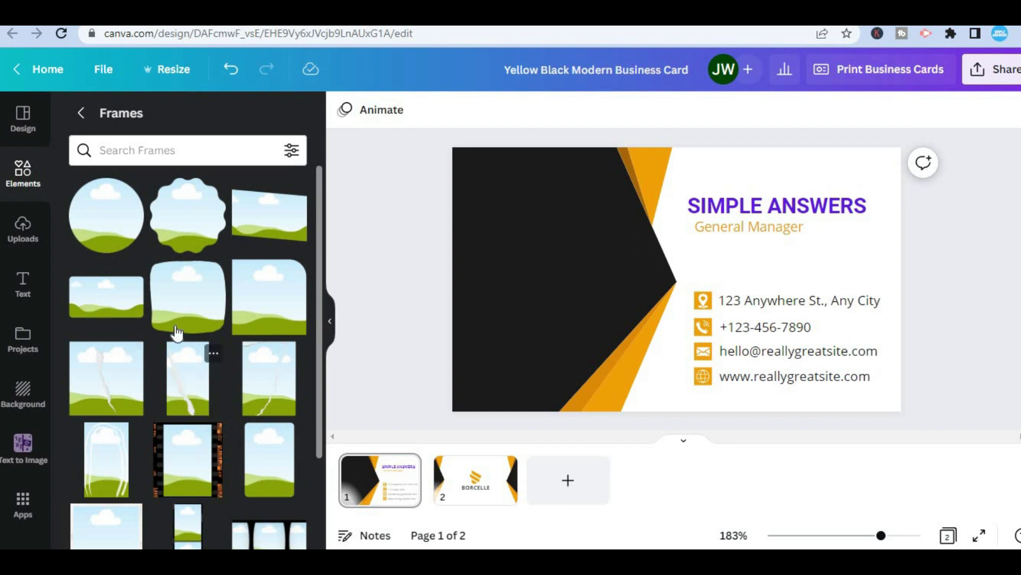
pyautogui.moveTo(91, 224); pyautogui.dragTo(484, 269)
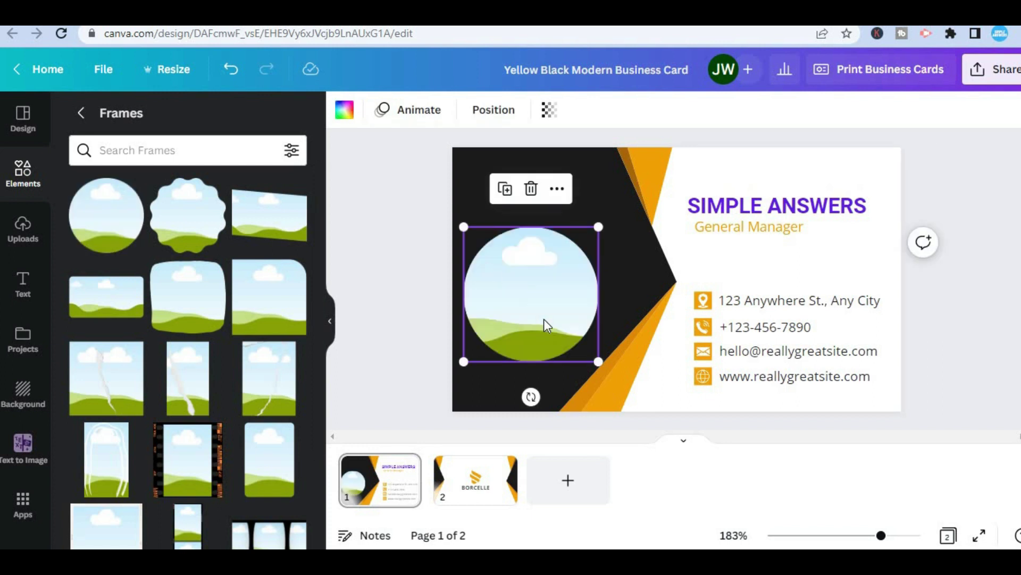
# Drop the uploaded jw logo into the circle frame, shrink it slightly and nudge it up.
pyautogui.click(22, 225)
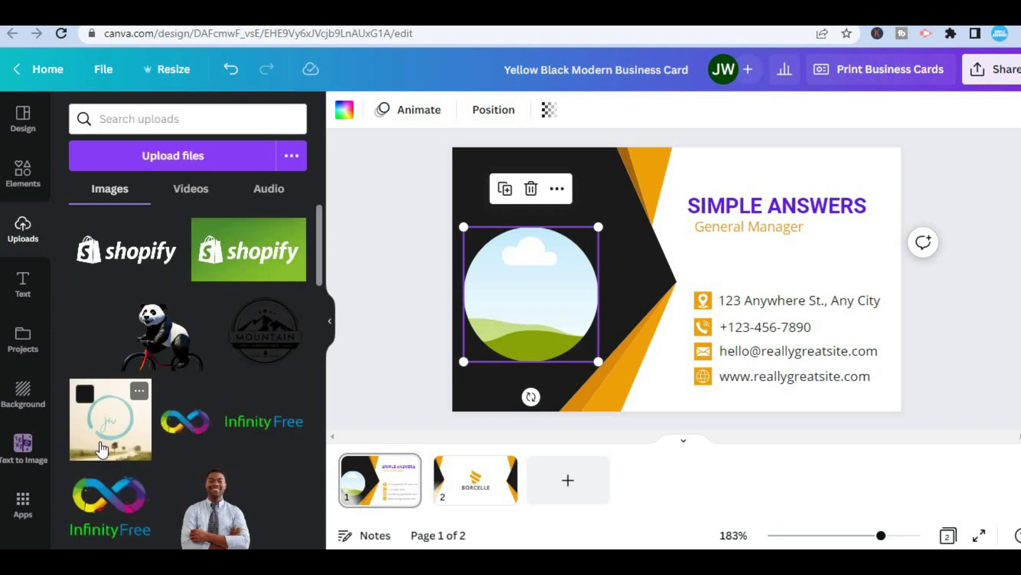
pyautogui.moveTo(102, 448); pyautogui.dragTo(508, 260)
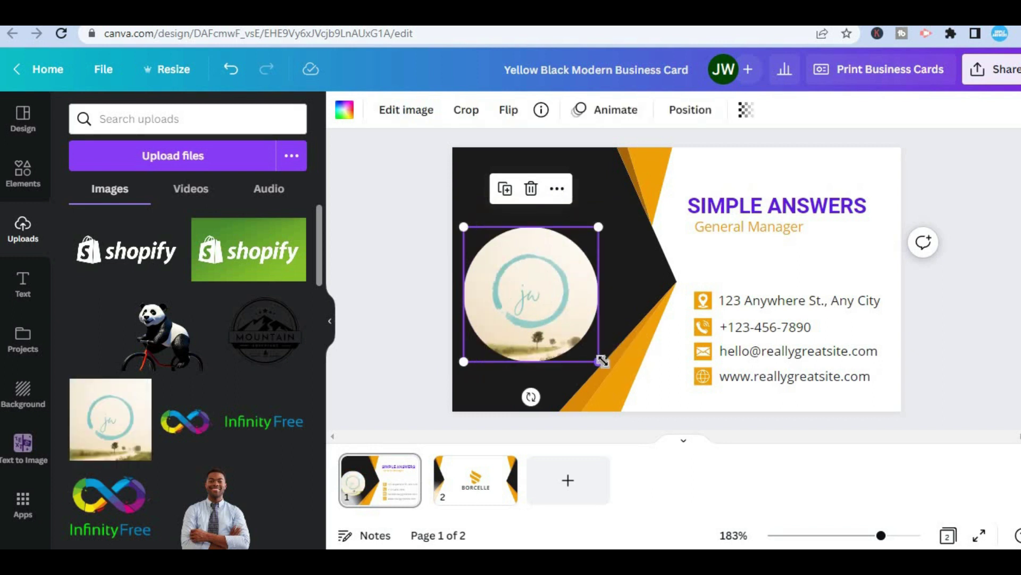
pyautogui.moveTo(591, 349); pyautogui.dragTo(584, 338)
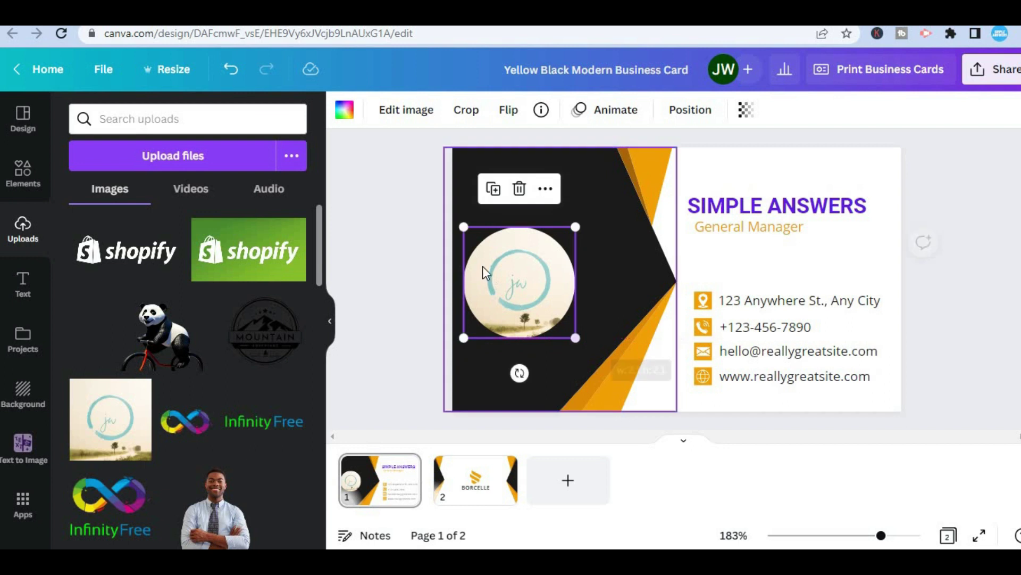
pyautogui.moveTo(463, 227); pyautogui.dragTo(481, 241)
pyautogui.moveTo(510, 290); pyautogui.dragTo(509, 282)
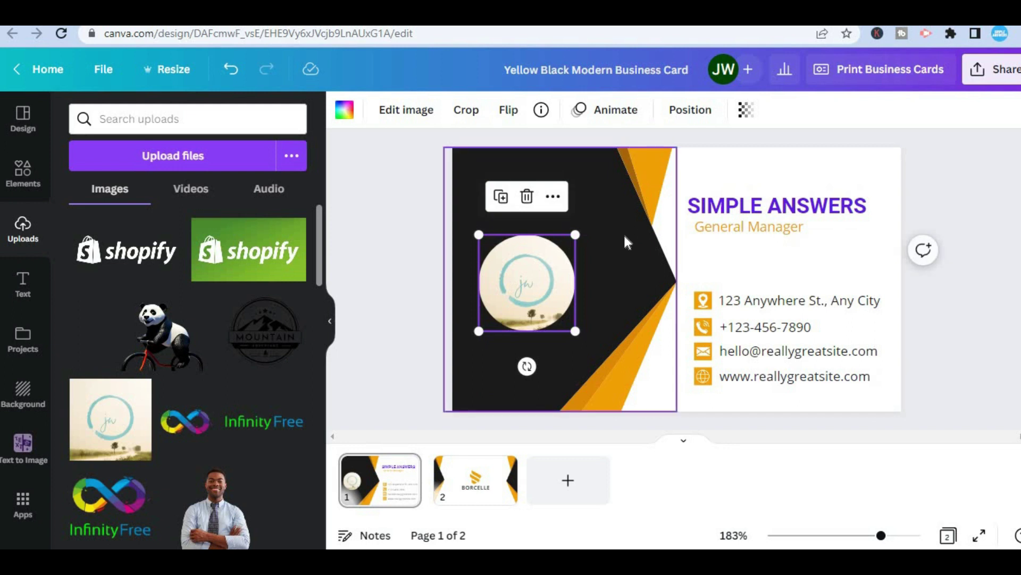
pyautogui.click(624, 236)
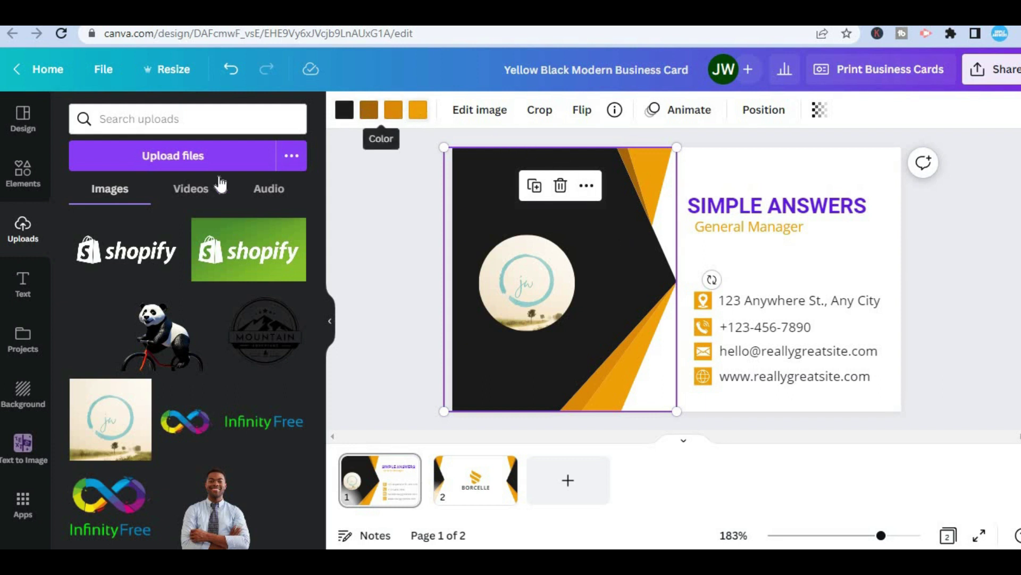
# Go to page 2, the card's back with the BORCELLE logo.
pyautogui.click(22, 394)
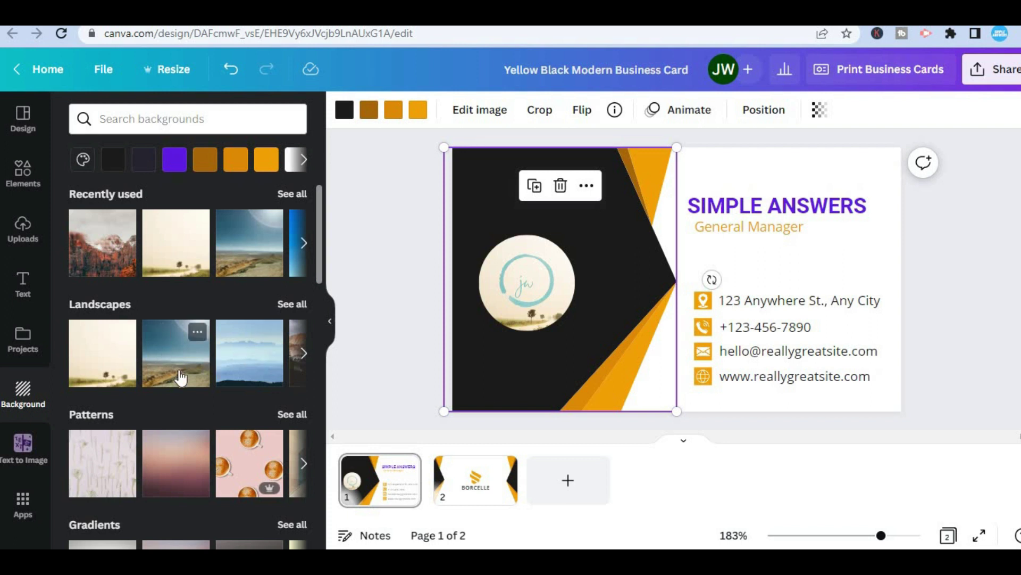
pyautogui.click(24, 227)
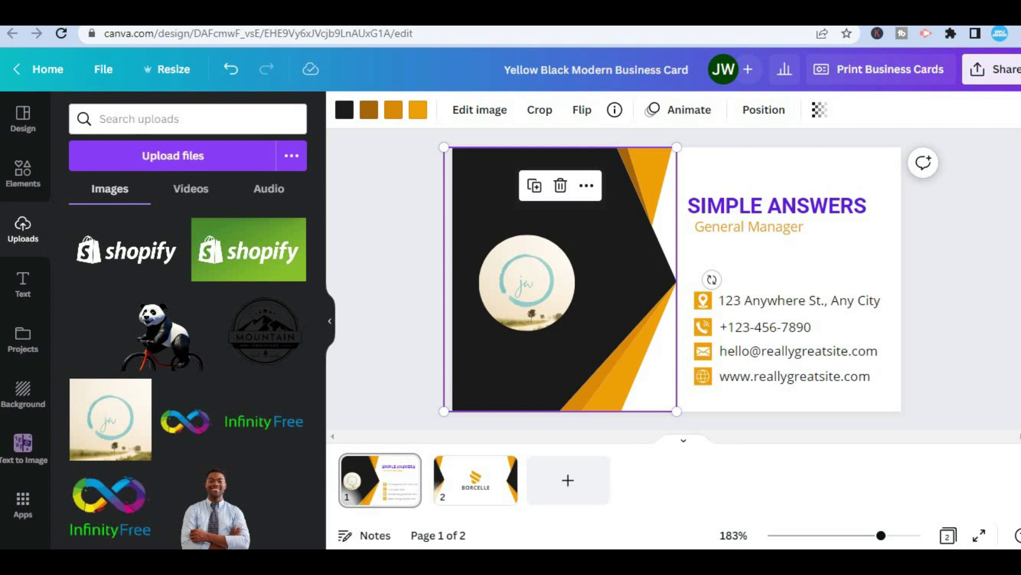
pyautogui.click(475, 487)
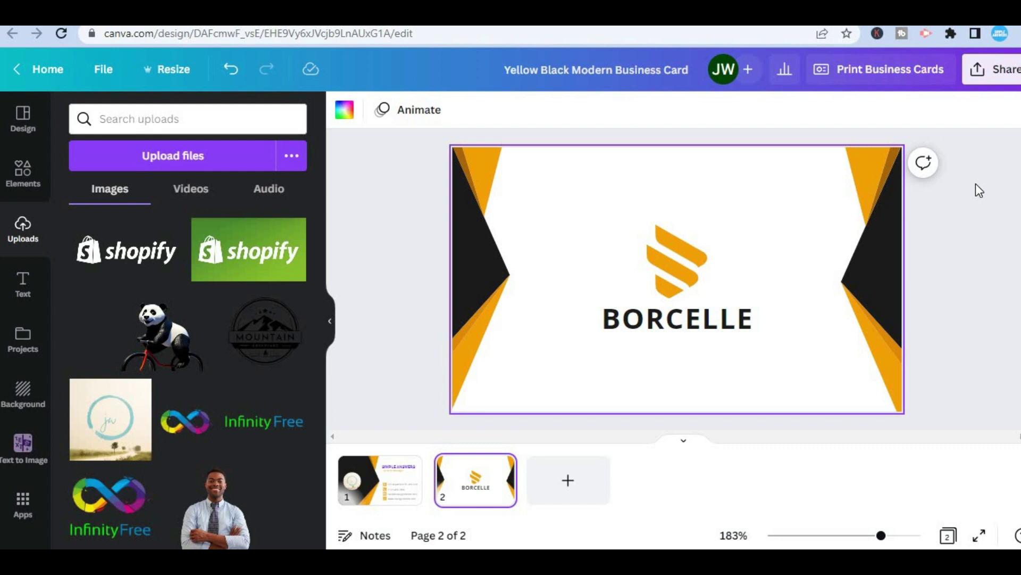
# Download both pages of the card as PNG via Share.
pyautogui.click(993, 81)
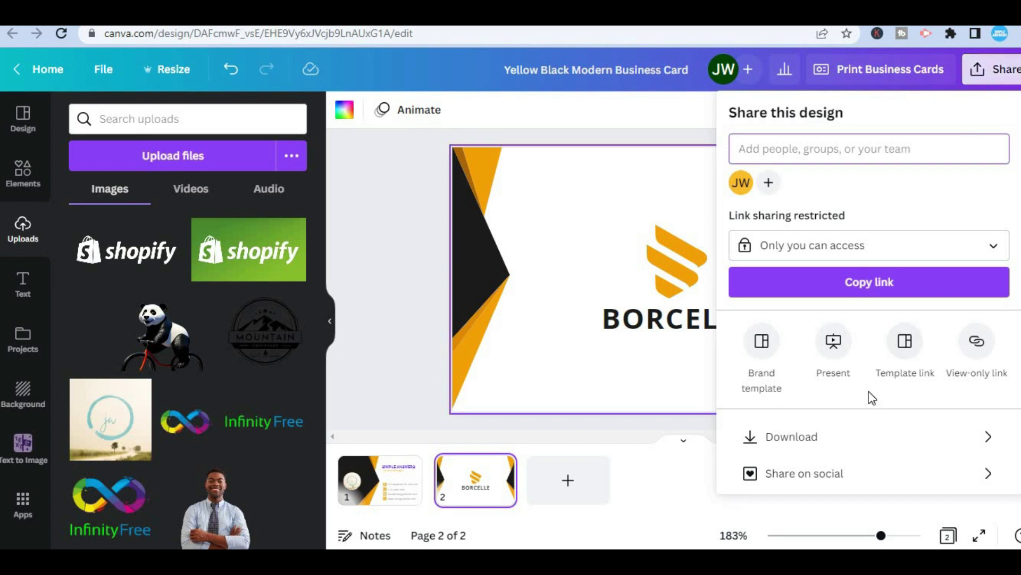
pyautogui.click(824, 440)
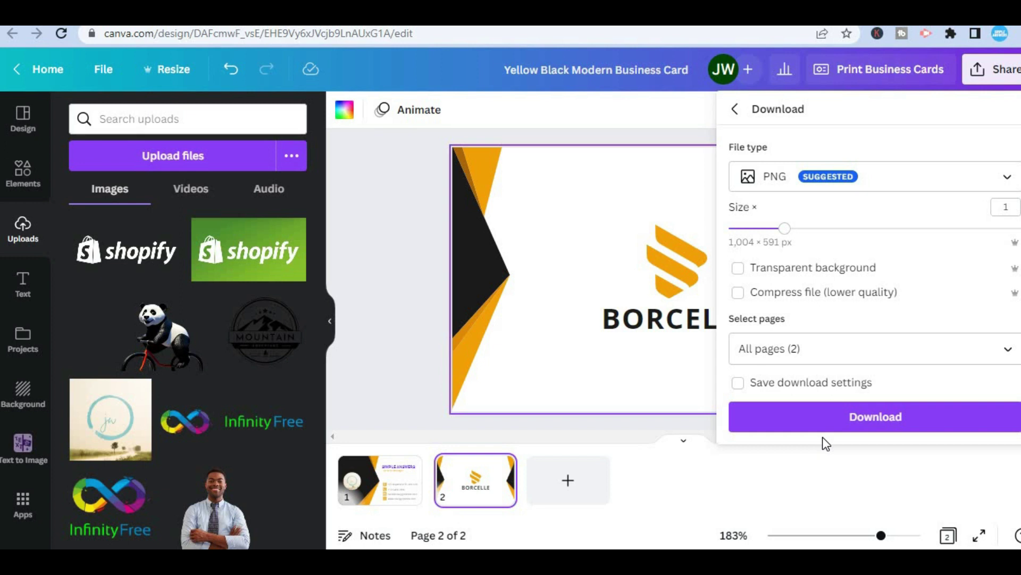
pyautogui.click(851, 423)
# Start a $16 print order for 50 premium matte business cards, page 1 front, page 2 back.
pyautogui.click(867, 72)
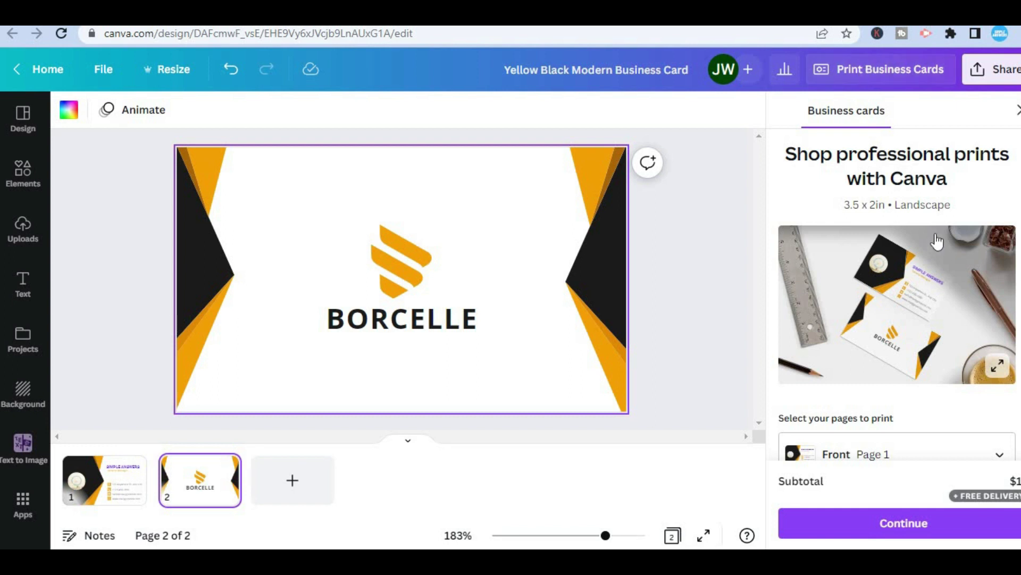
pyautogui.scroll(-3, 897, 296)
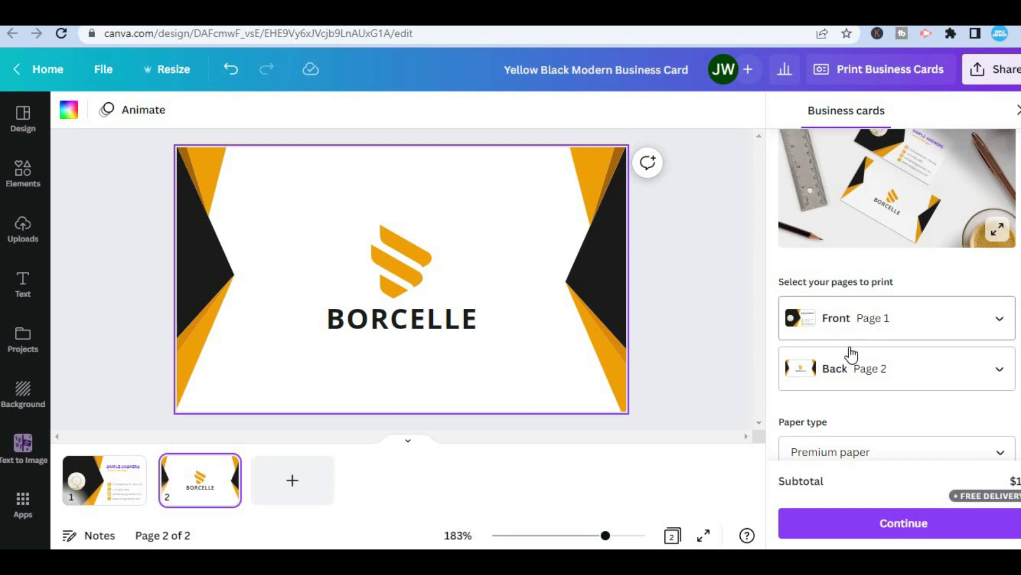
pyautogui.scroll(-2, 853, 391)
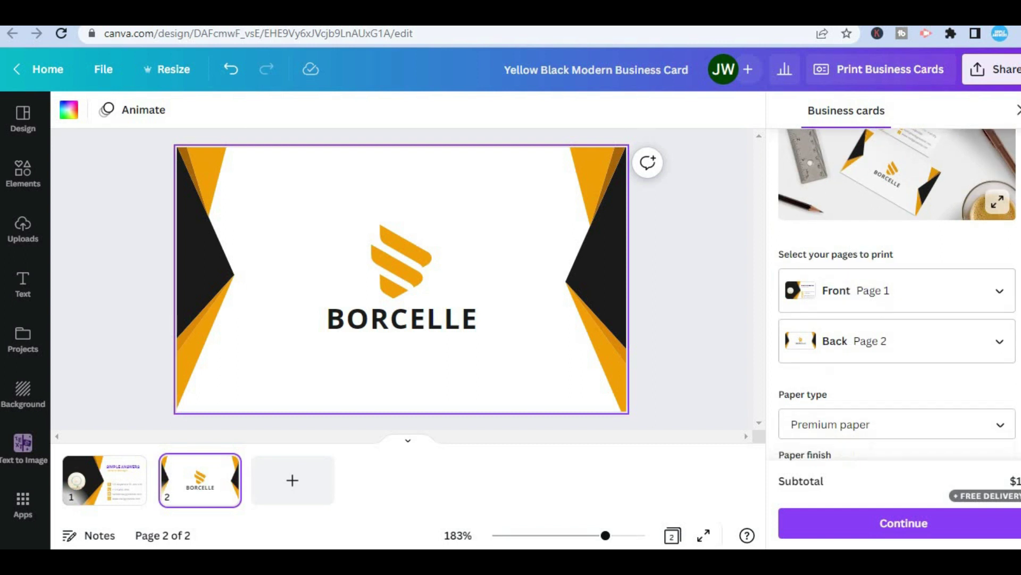
pyautogui.scroll(-2, 897, 295)
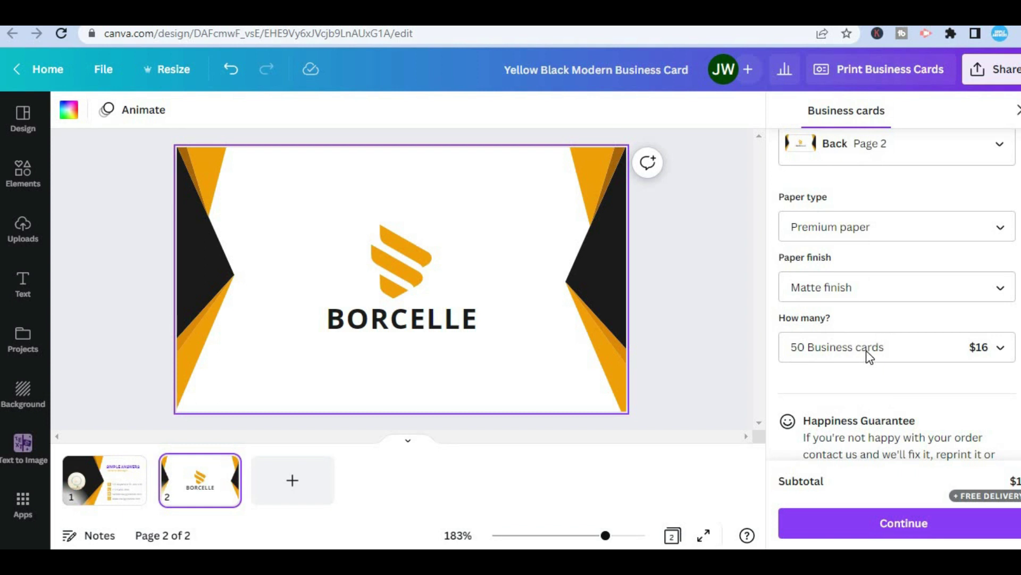
pyautogui.click(860, 529)
pyautogui.scroll(-1, 898, 296)
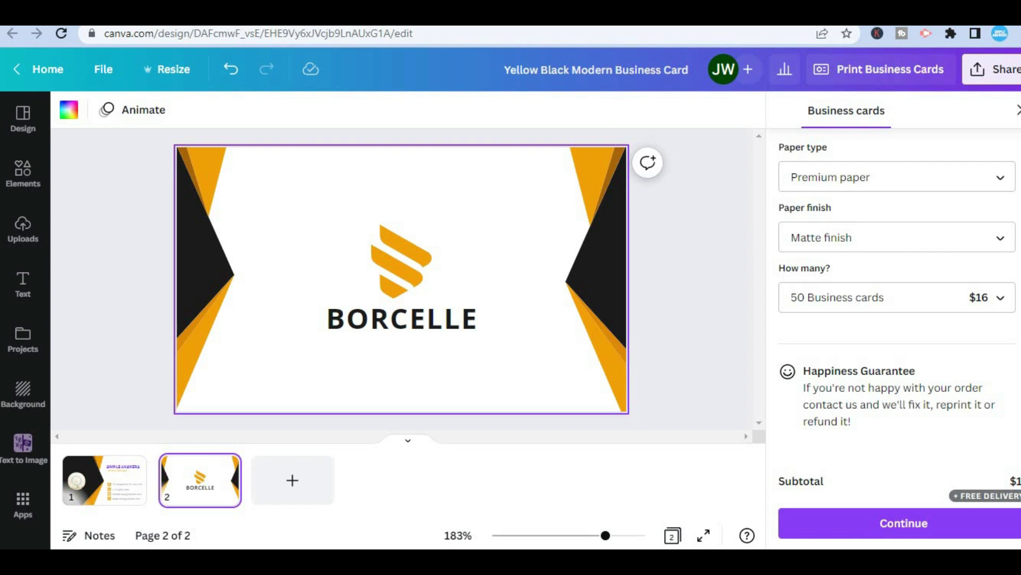
pyautogui.scroll(5, 897, 292)
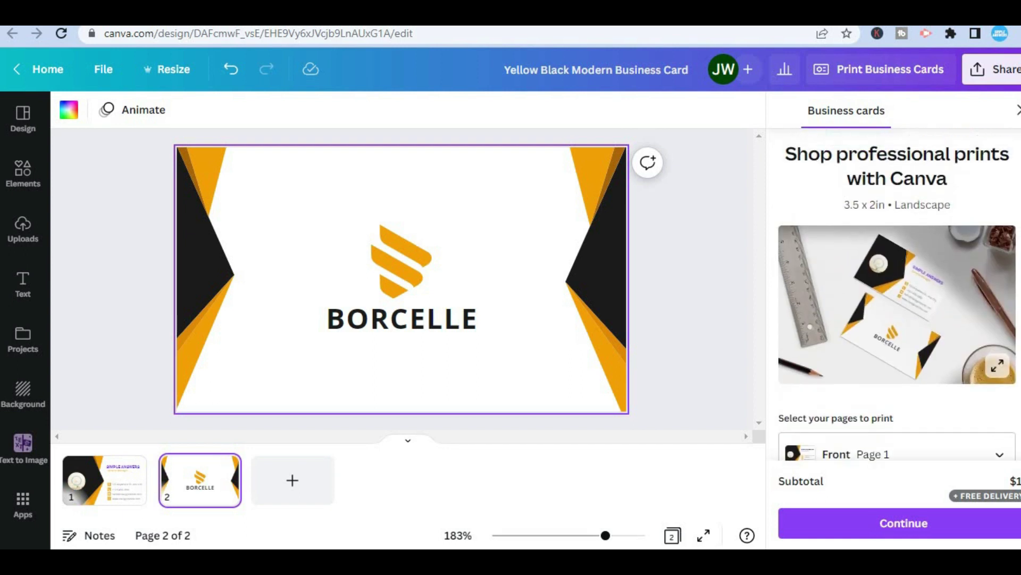